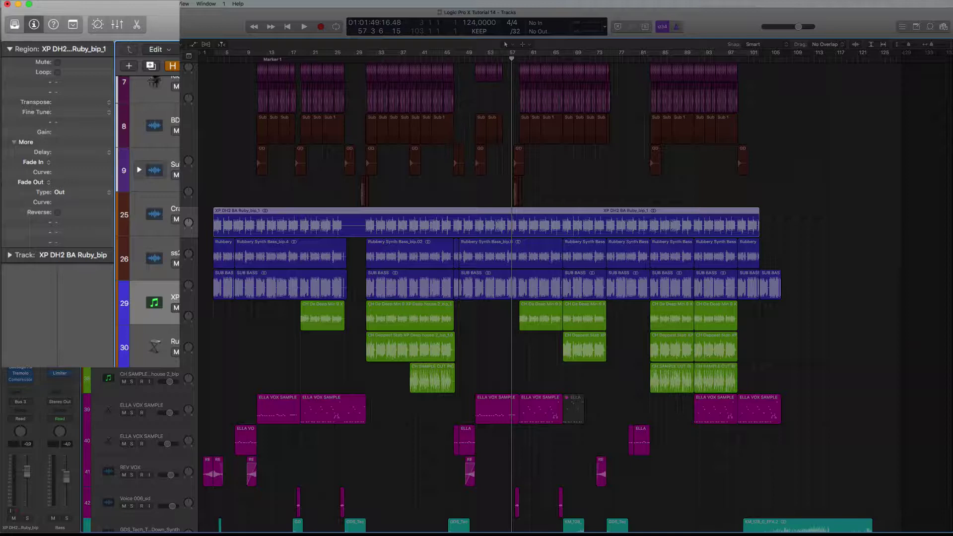
Step: Solo the XP DH2 BA Ruby_bip track, enable the cycle range and audition the bass region from bar 3
click(131, 226)
click(225, 52)
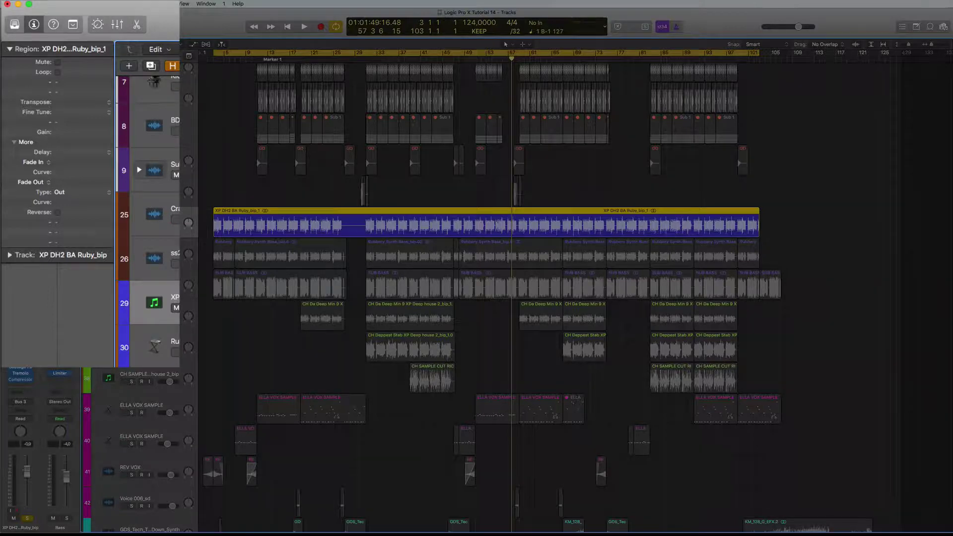
key(space)
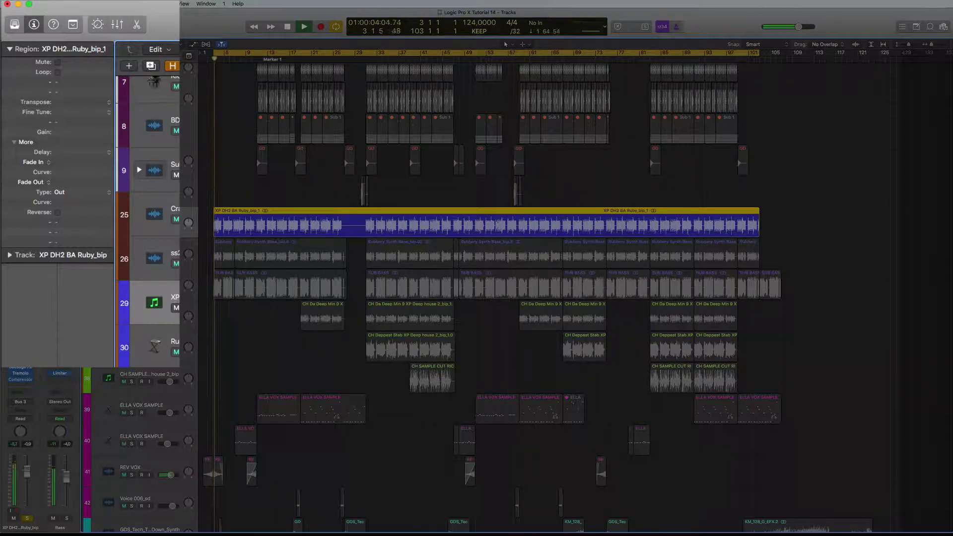
key(space)
Step: Transpose the XP DH2 BA Ruby_bip_1 bass region to +5 semitones and play it back
click(58, 102)
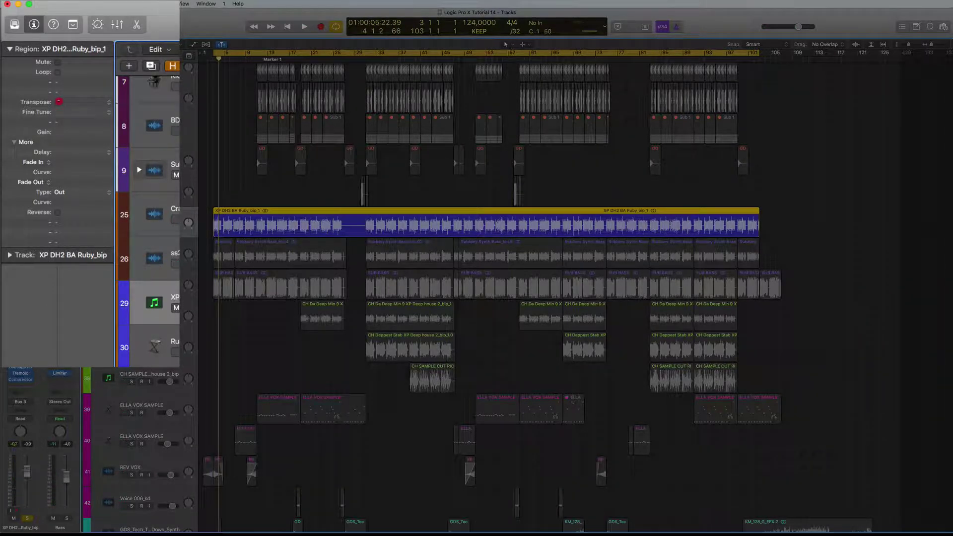
drag(59, 99, 65, 150)
key(space)
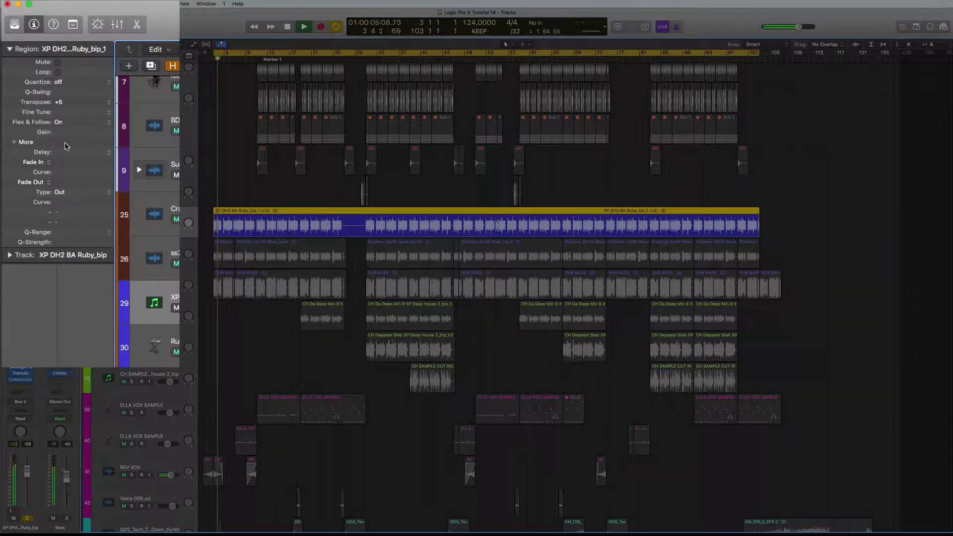
key(space)
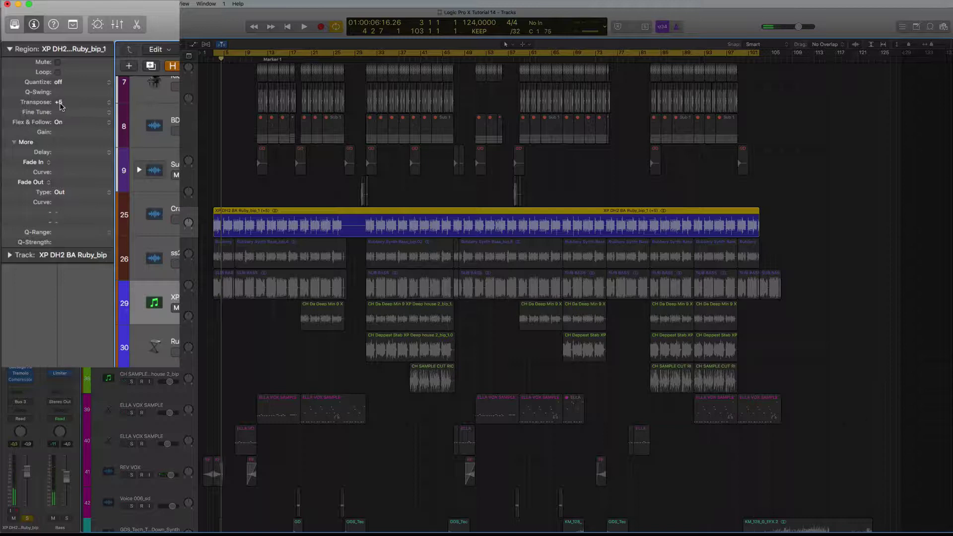
Step: Set the bass region's transposition to +1 semitone and listen to the result
click(60, 103)
drag(59, 106, 58, 112)
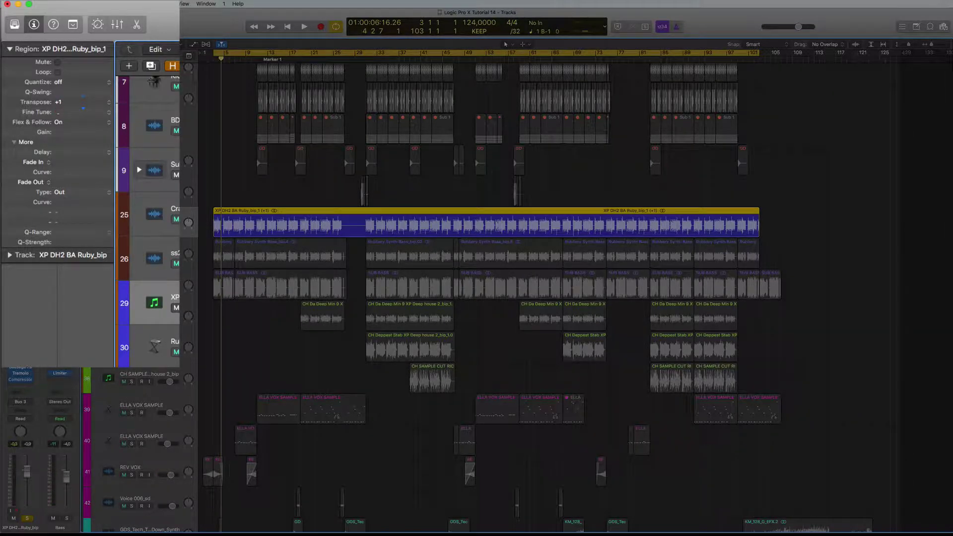
click(57, 112)
key(space)
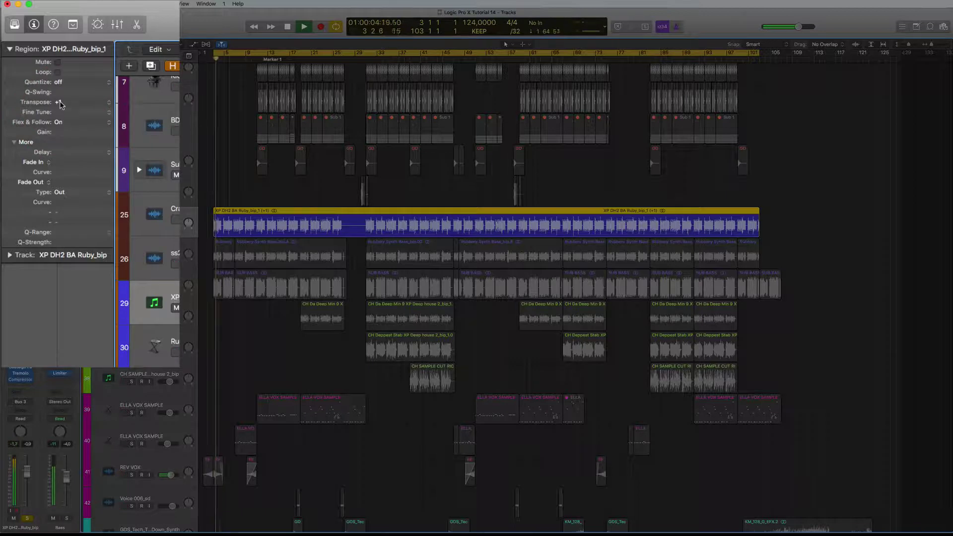
key(space)
Step: Lower the bass region's transposition to -9 semitones and audition it
drag(59, 104, 58, 114)
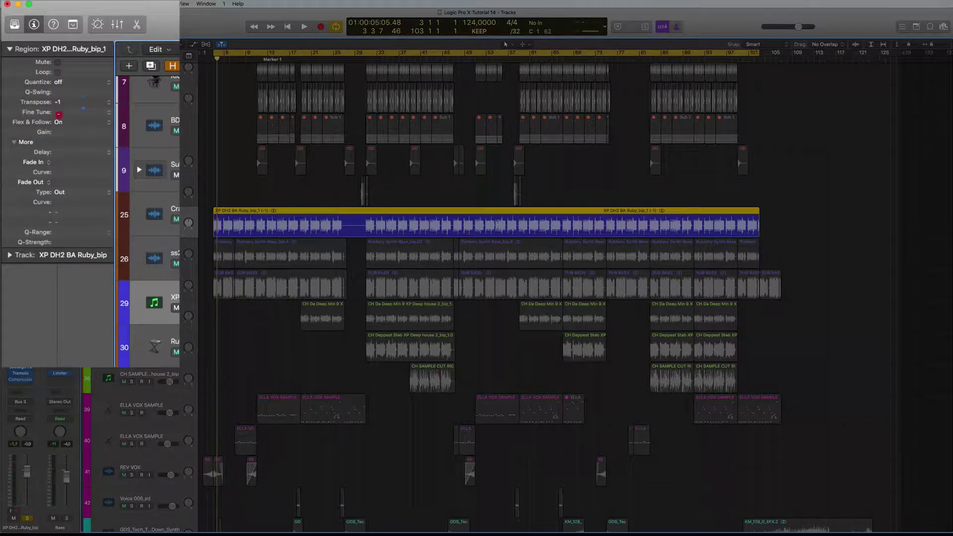
key(space)
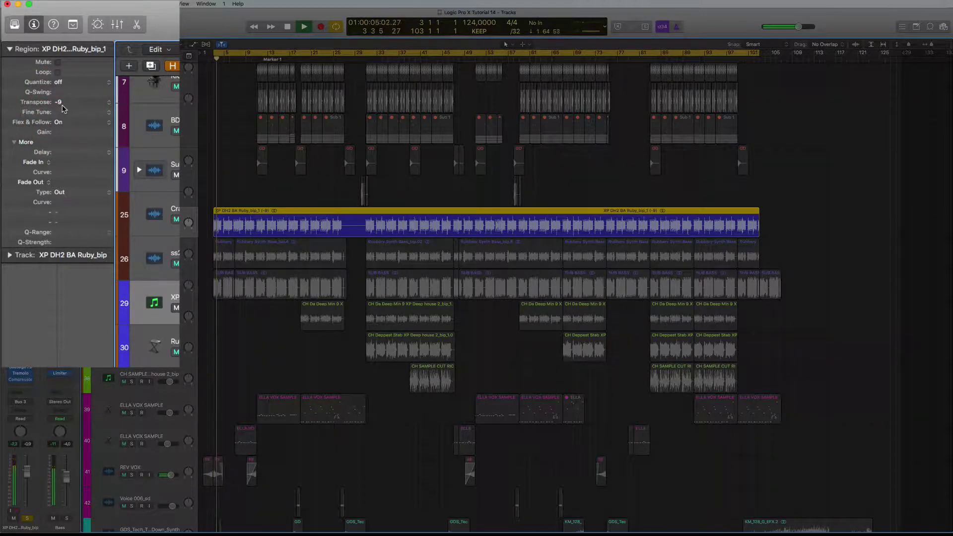
key(space)
Step: Clear the transposition of the bass region and reselect XP DH2 BA Ruby_bip_1
drag(59, 107, 62, 85)
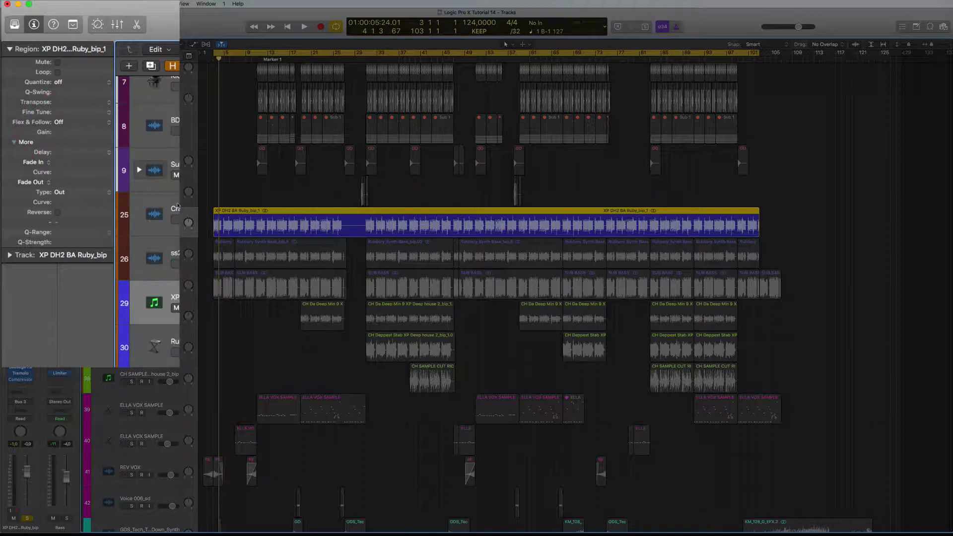
drag(50, 131, 64, 108)
click(313, 314)
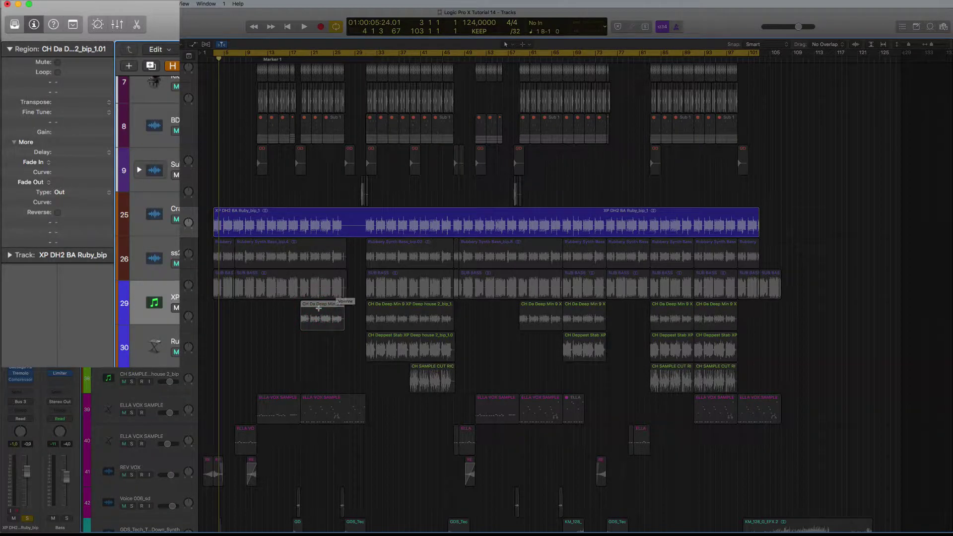
click(259, 214)
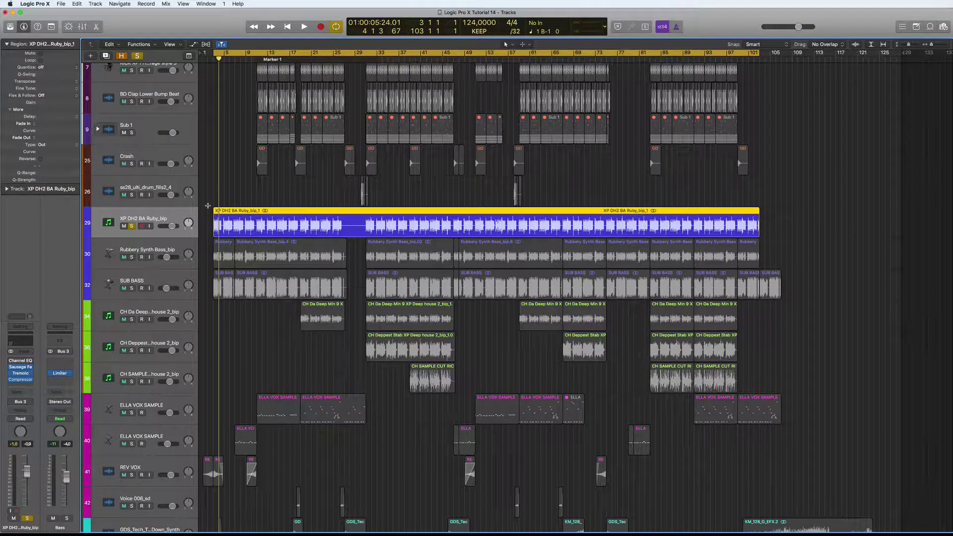
Step: Duplicate the XP DH2 BA Ruby_bip track with its settings and copy its bass region onto the new track at the same position
scroll(252, 187, up, 3)
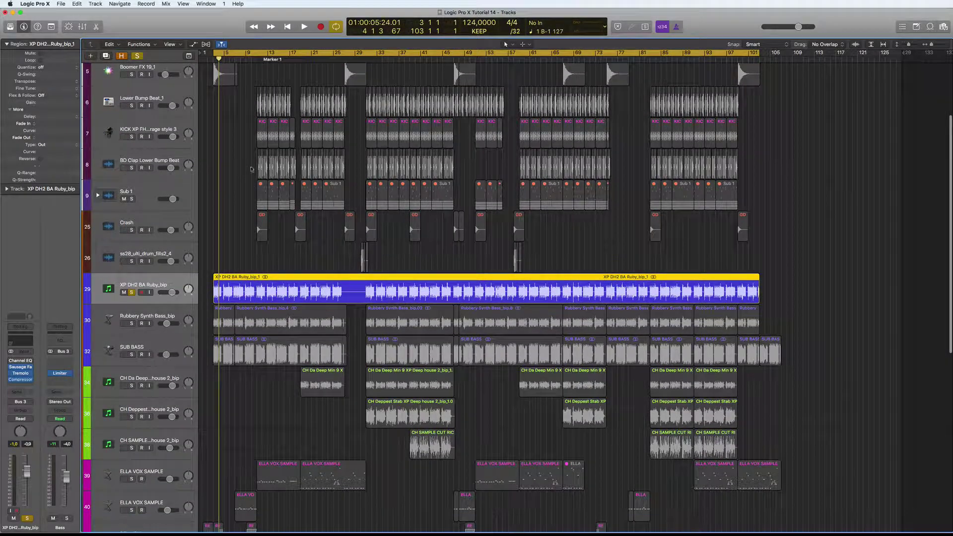
scroll(251, 169, down, 3)
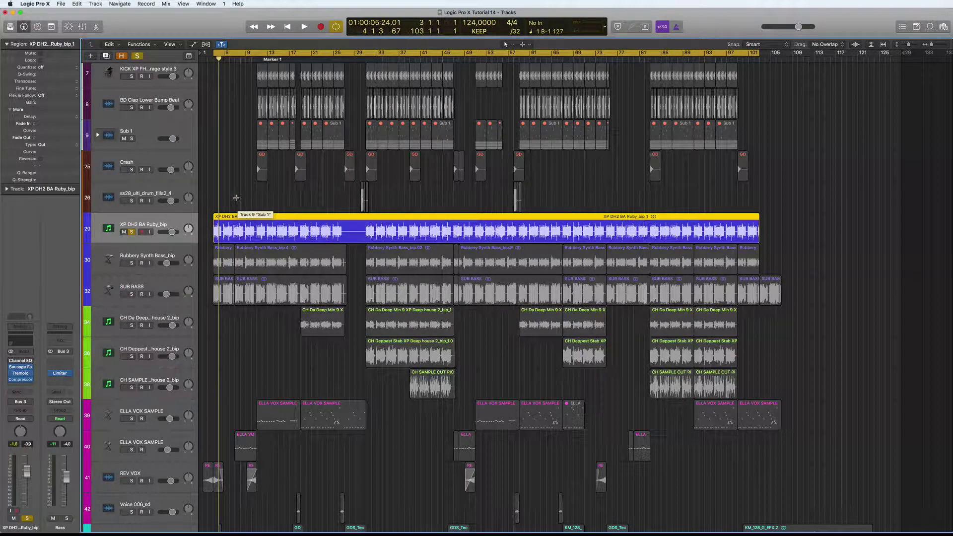
scroll(605, 174, up, 3)
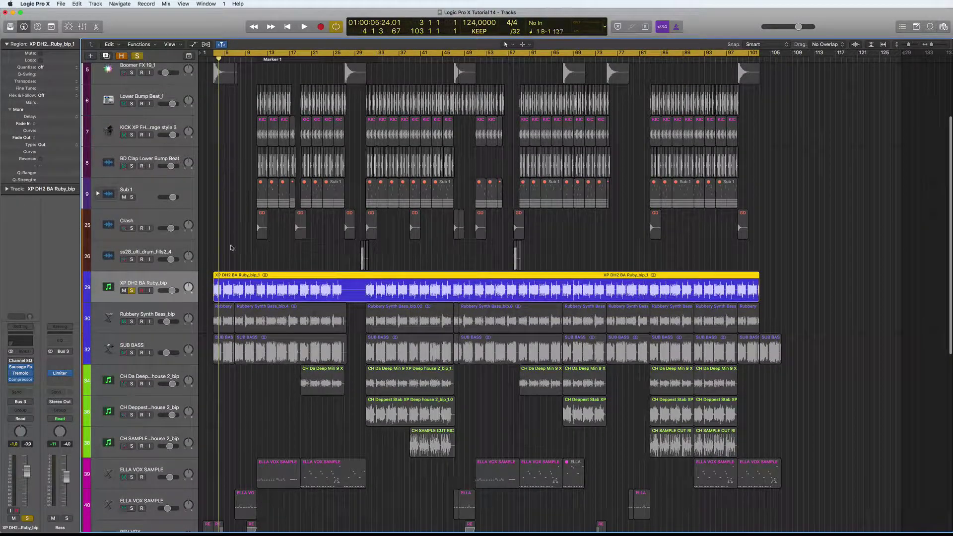
scroll(606, 58, up, 1)
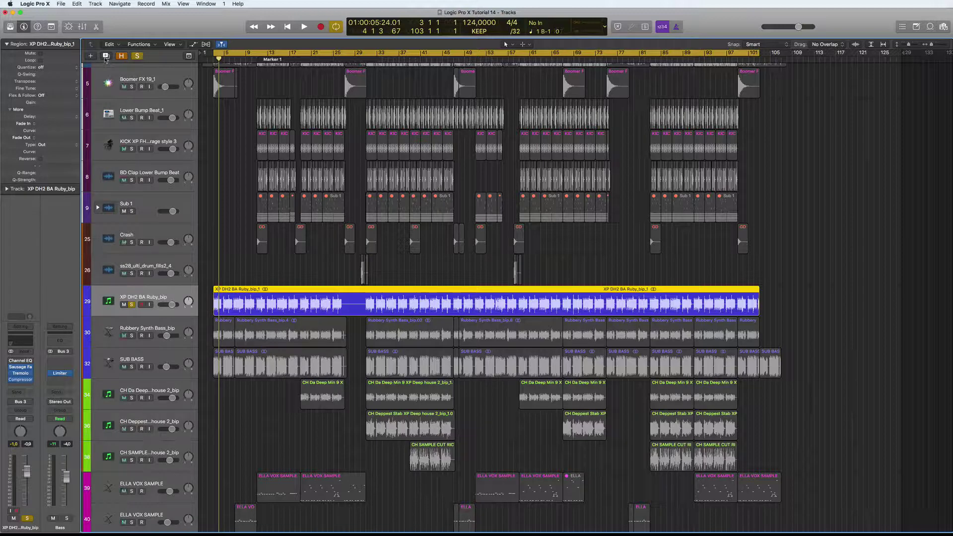
click(106, 56)
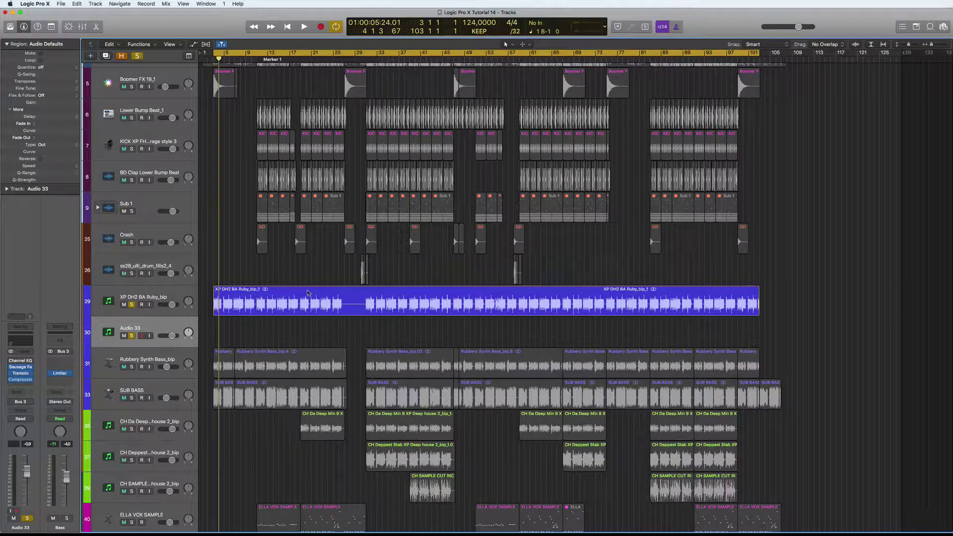
drag(308, 293, 307, 331)
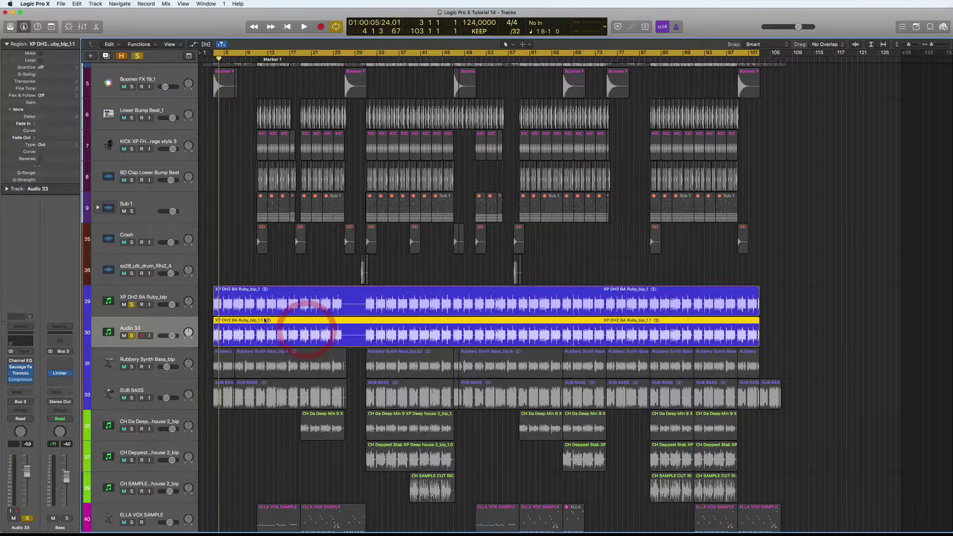
Step: Pan the original bass track to about -64 and its duplicate to about +63, and play both together
drag(188, 303, 174, 234)
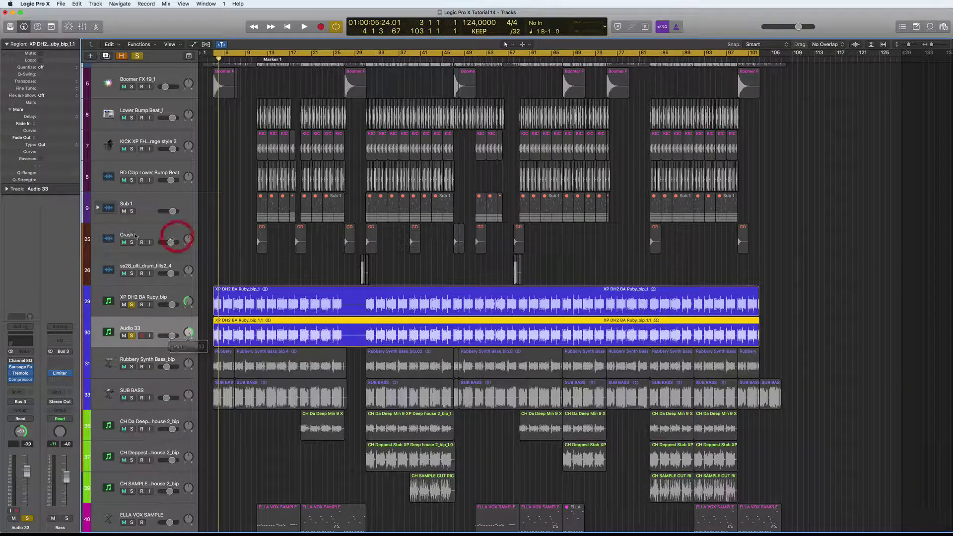
click(151, 330)
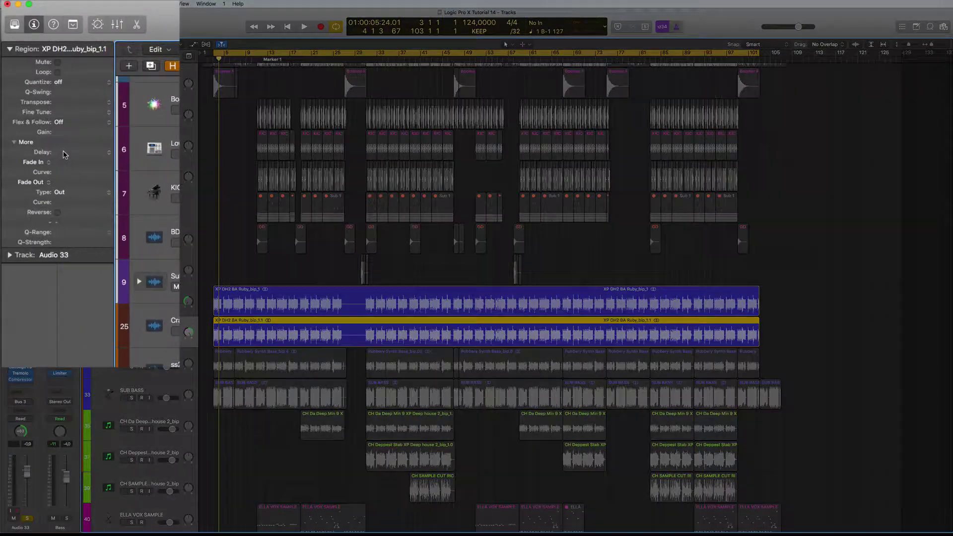
drag(44, 116, 52, 136)
key(space)
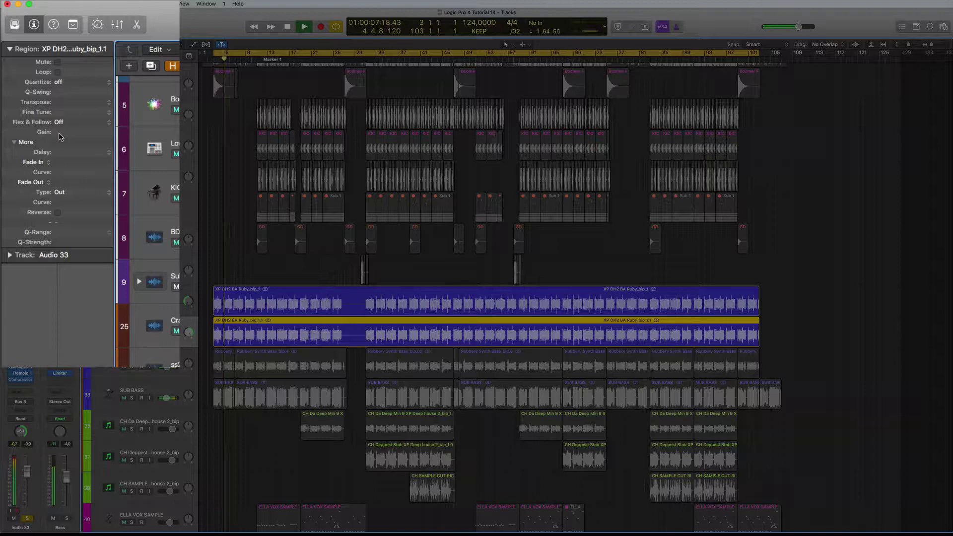
key(space)
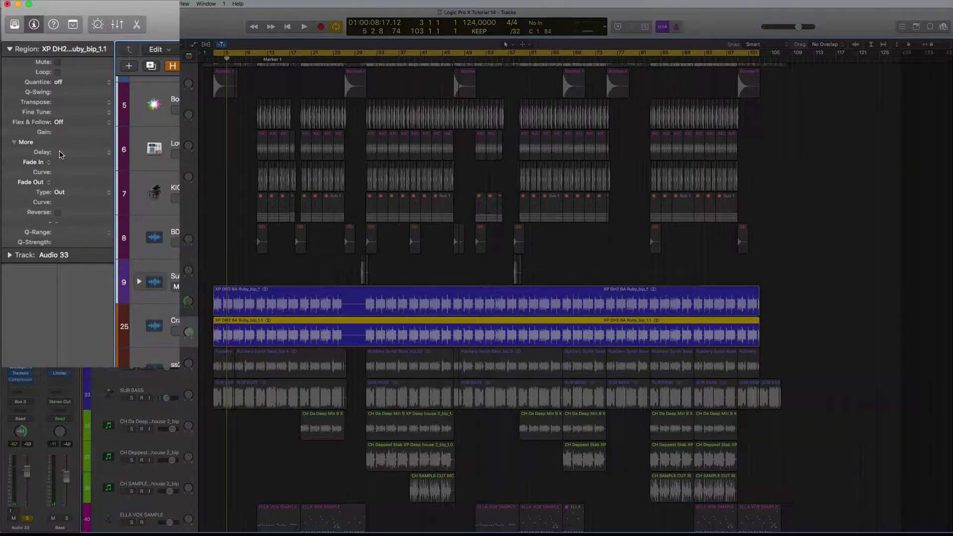
Step: Set the duplicated bass region's delay to +1/128 and play back the widened bass
drag(60, 151, 64, 88)
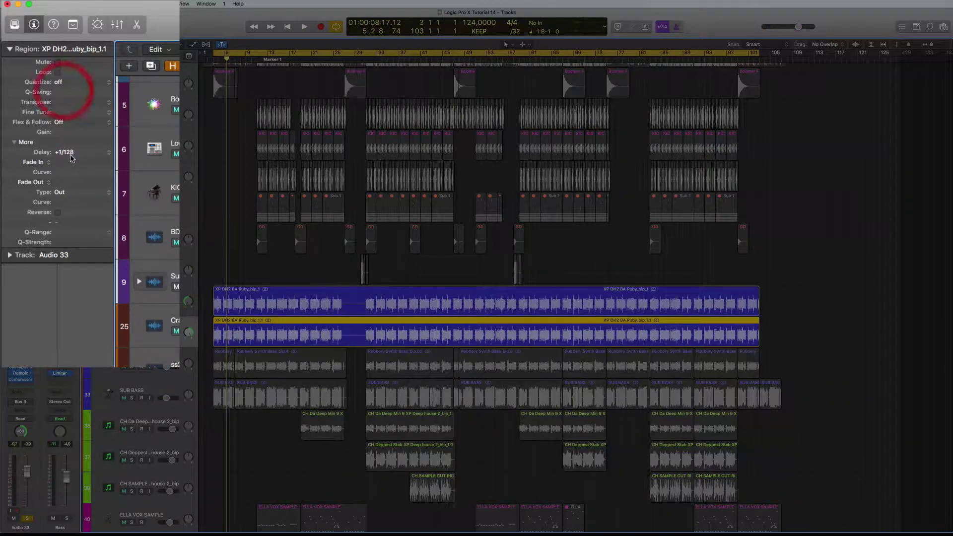
key(space)
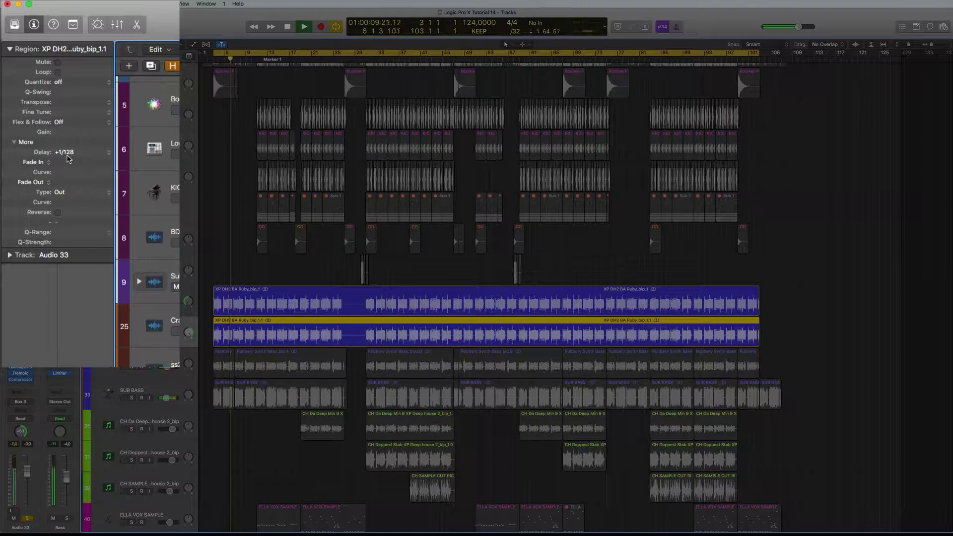
key(space)
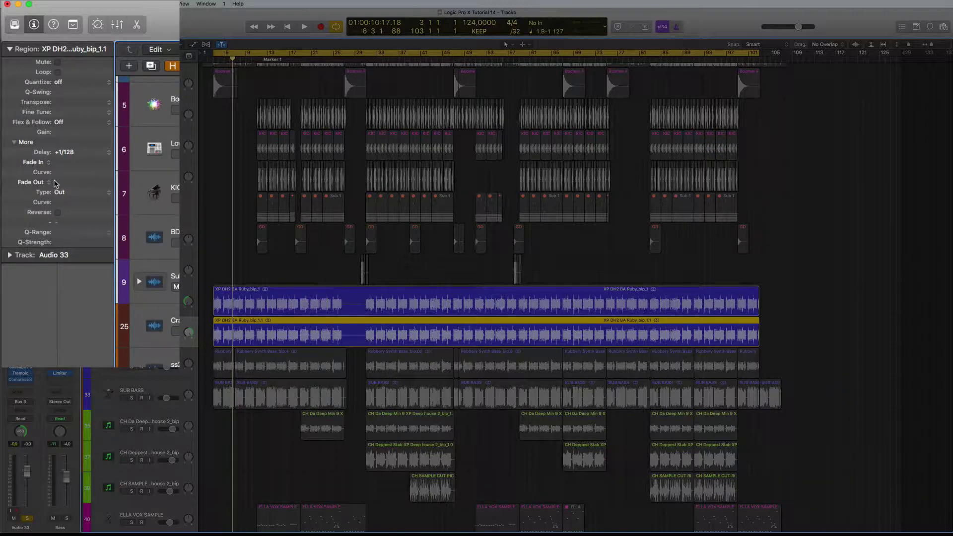
Step: Examine the Fade In, Fade Out, curve and crossfade type options for the bass regions
click(48, 183)
click(44, 183)
click(250, 262)
click(160, 296)
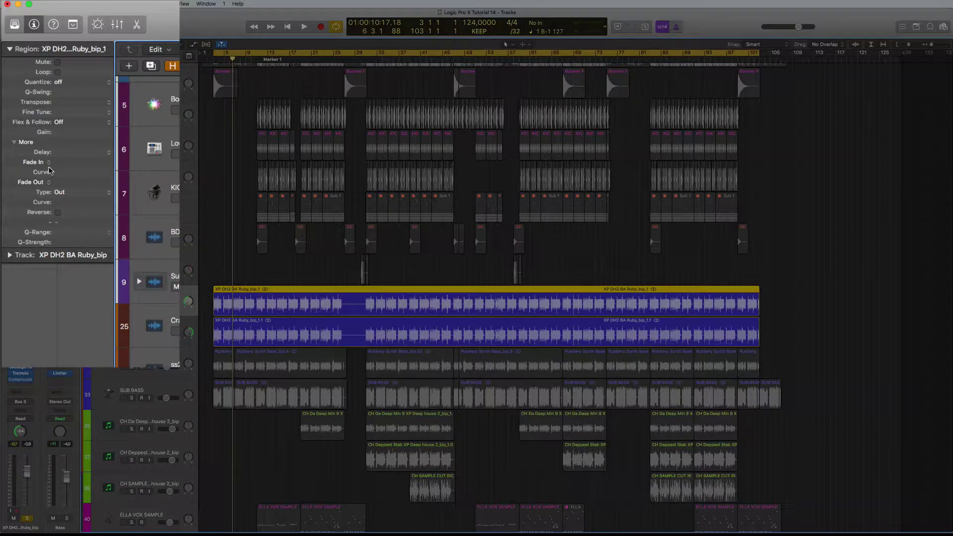
click(50, 164)
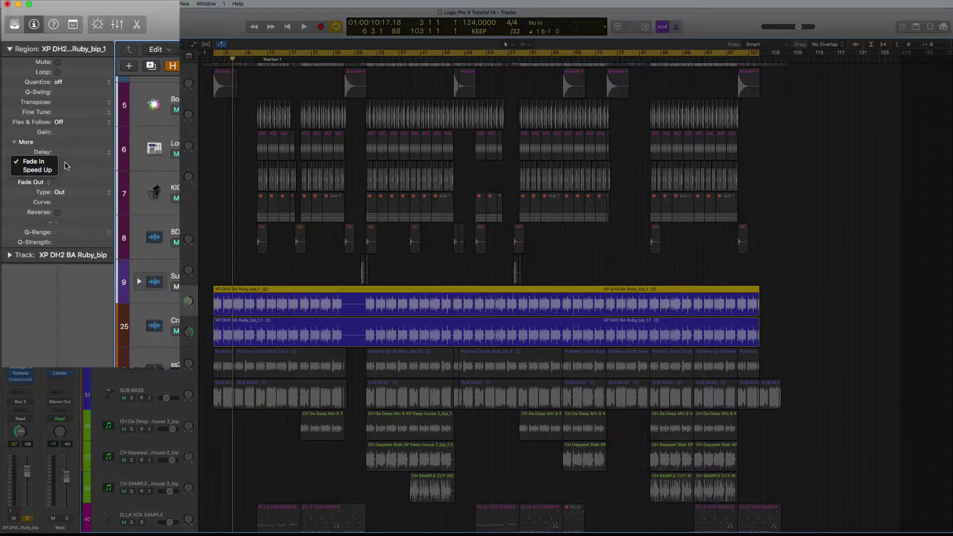
click(64, 165)
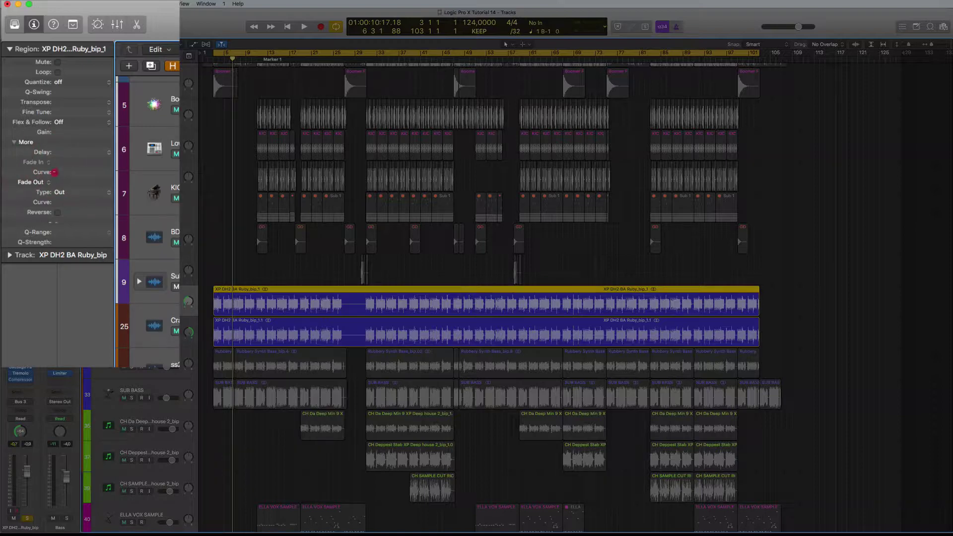
click(55, 172)
click(48, 164)
click(49, 164)
click(43, 173)
click(58, 192)
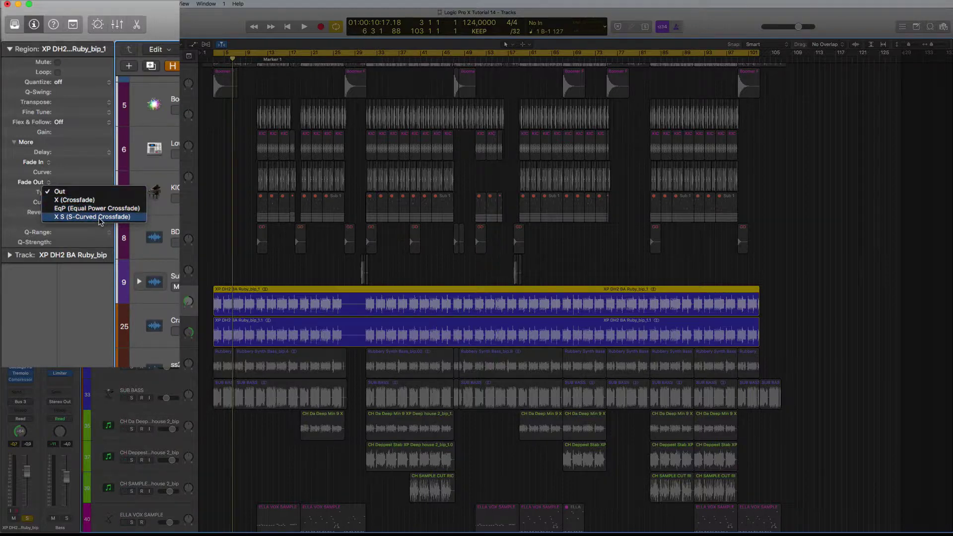
click(74, 193)
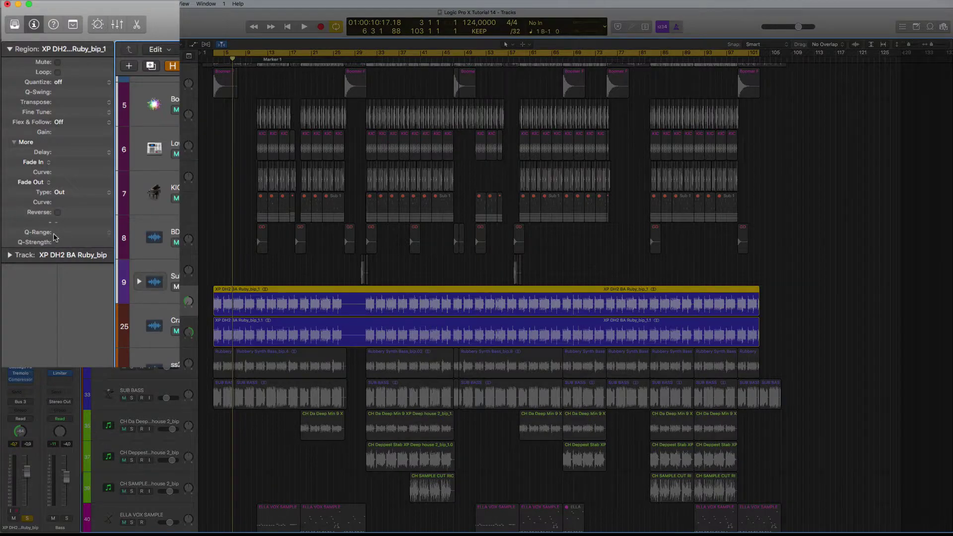
Step: Collapse the Track and Region inspector sections for the first ELLA VOX SAMPLE track and select the XP DH2 BA Ruby_bip track
scroll(447, 298, down, 5)
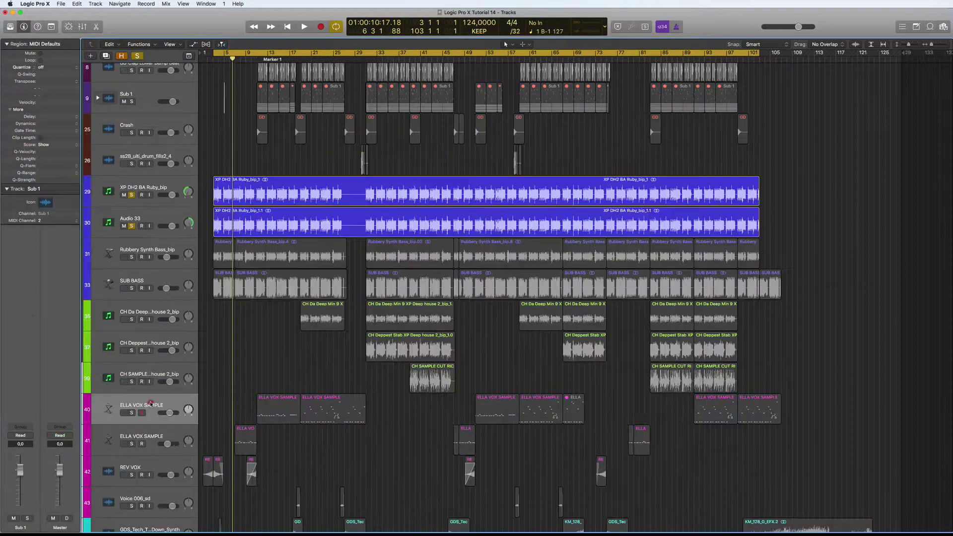
click(149, 405)
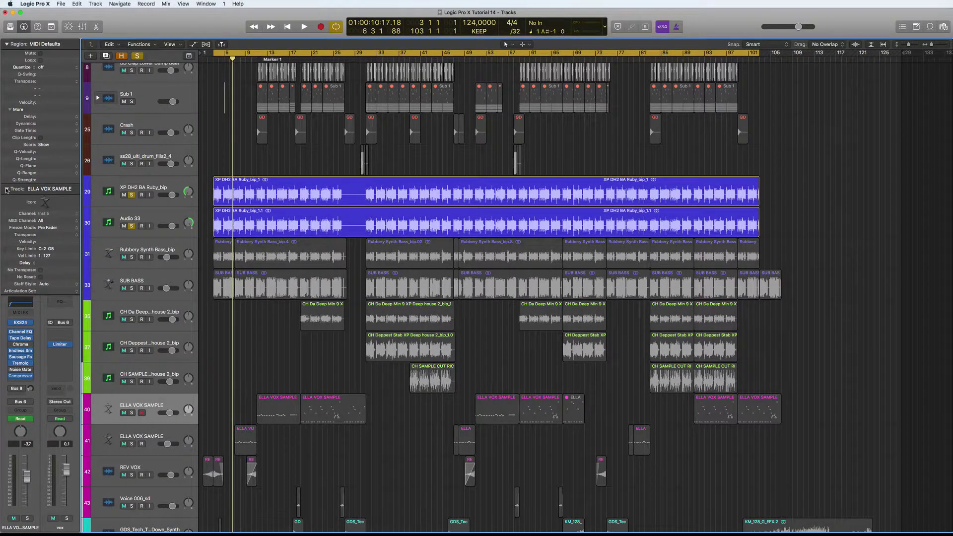
click(6, 189)
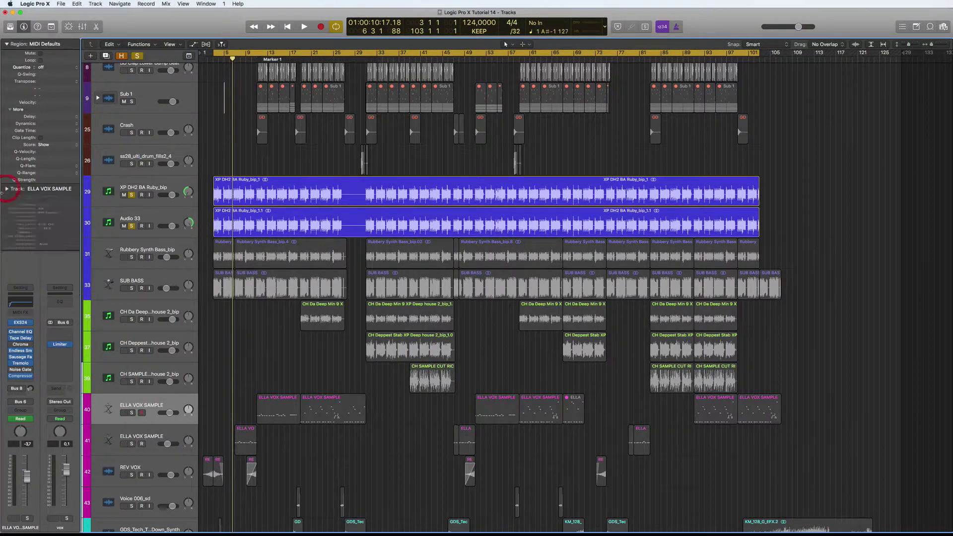
click(7, 43)
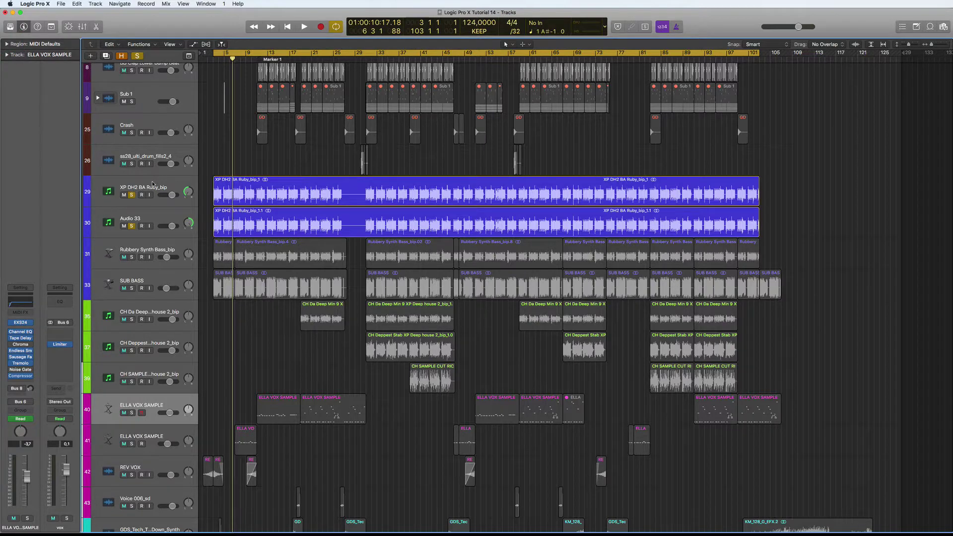
click(152, 184)
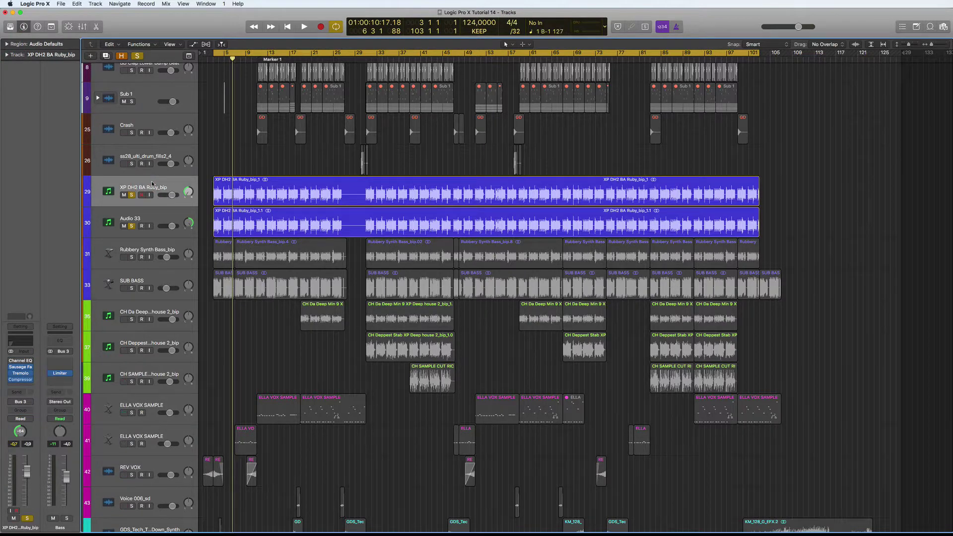